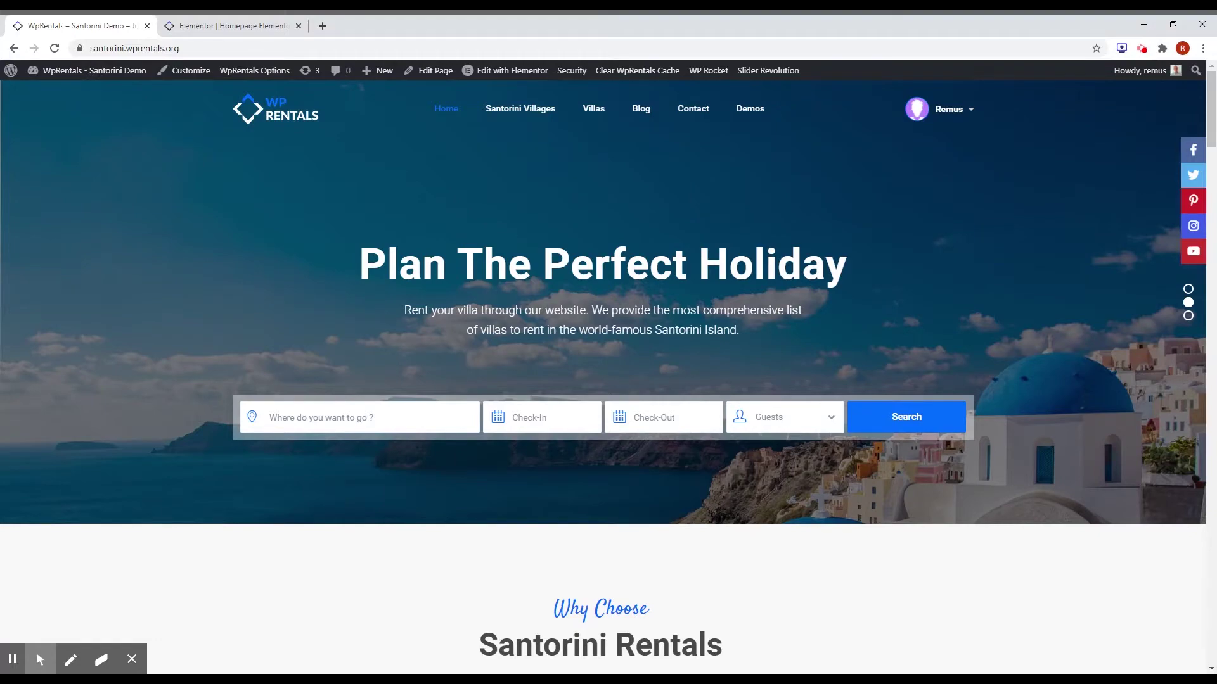
- Preview the €23 Akrotiri room card on the listings map, then bring up the homepage in Elementor
scroll(239, 570, down, 20)
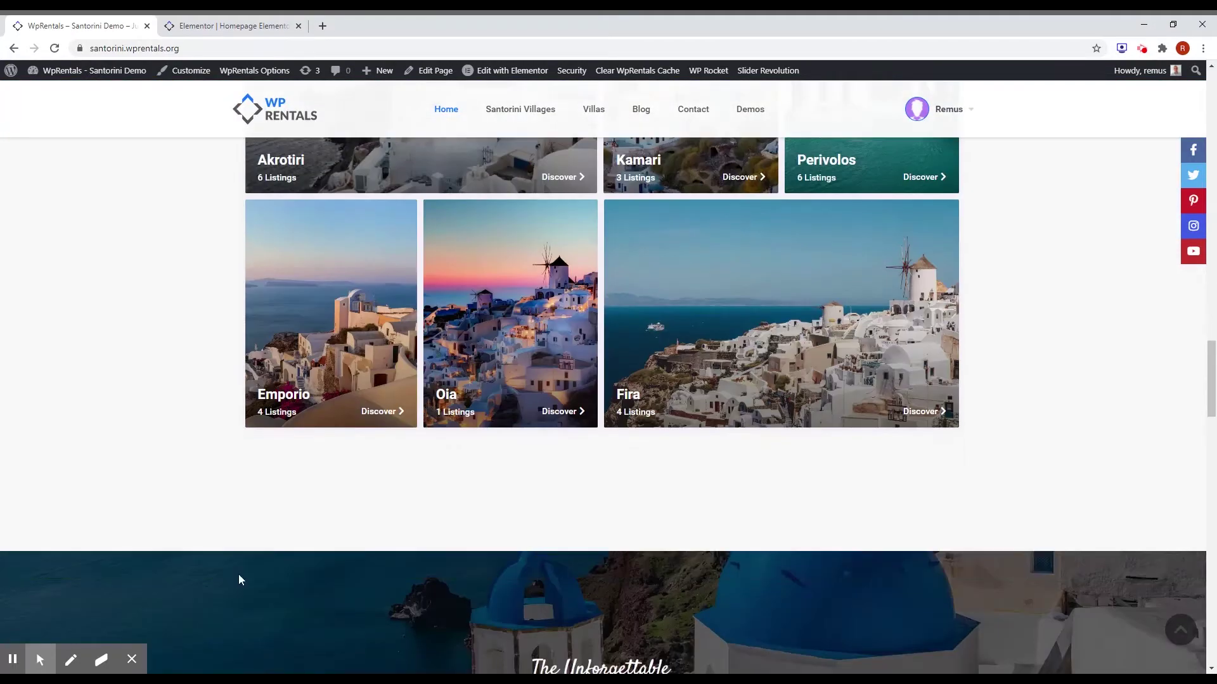
scroll(239, 580, down, 18)
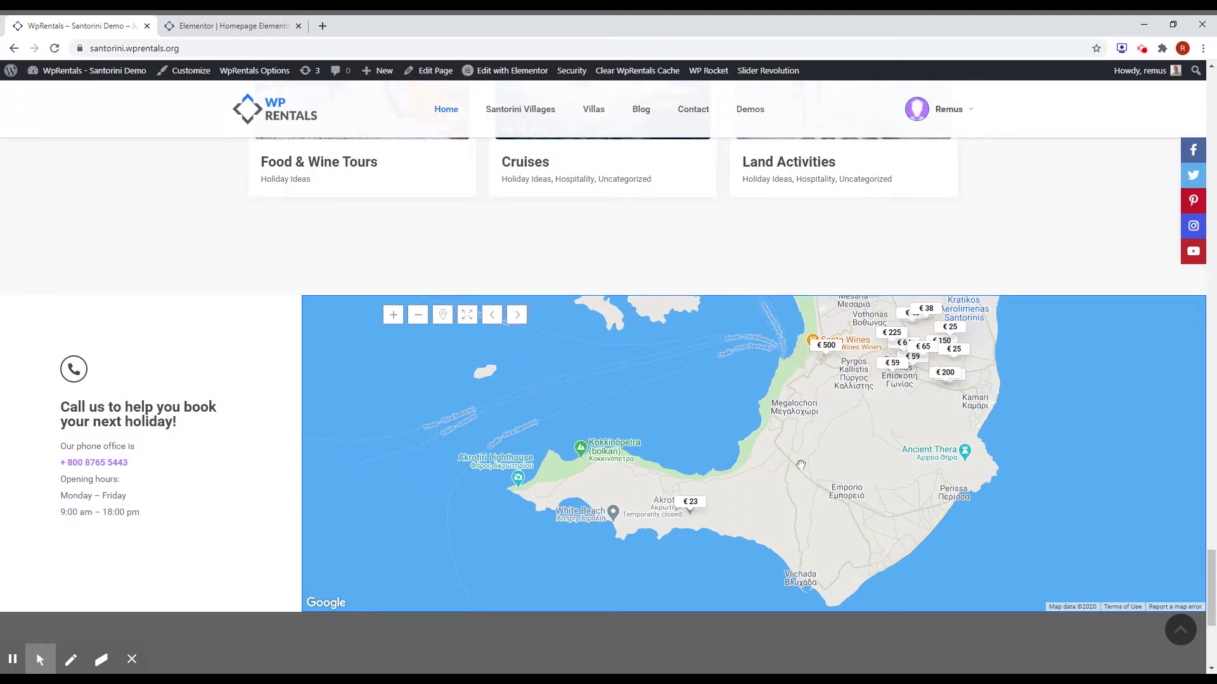
click(701, 503)
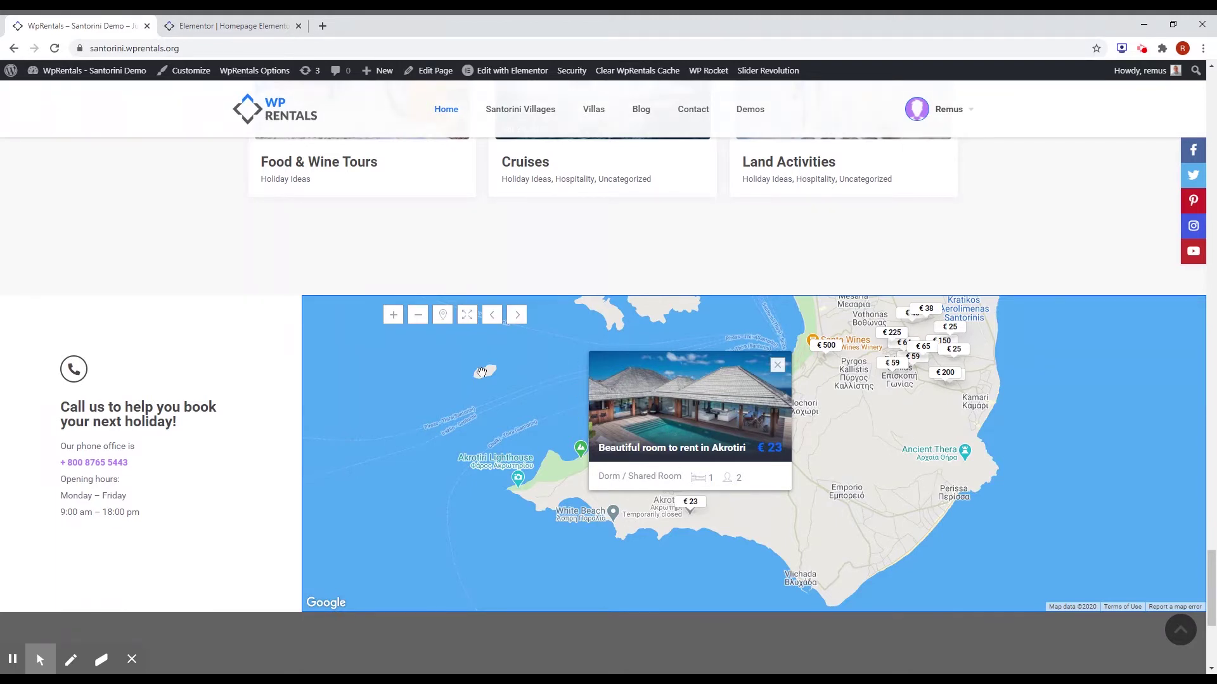
click(243, 32)
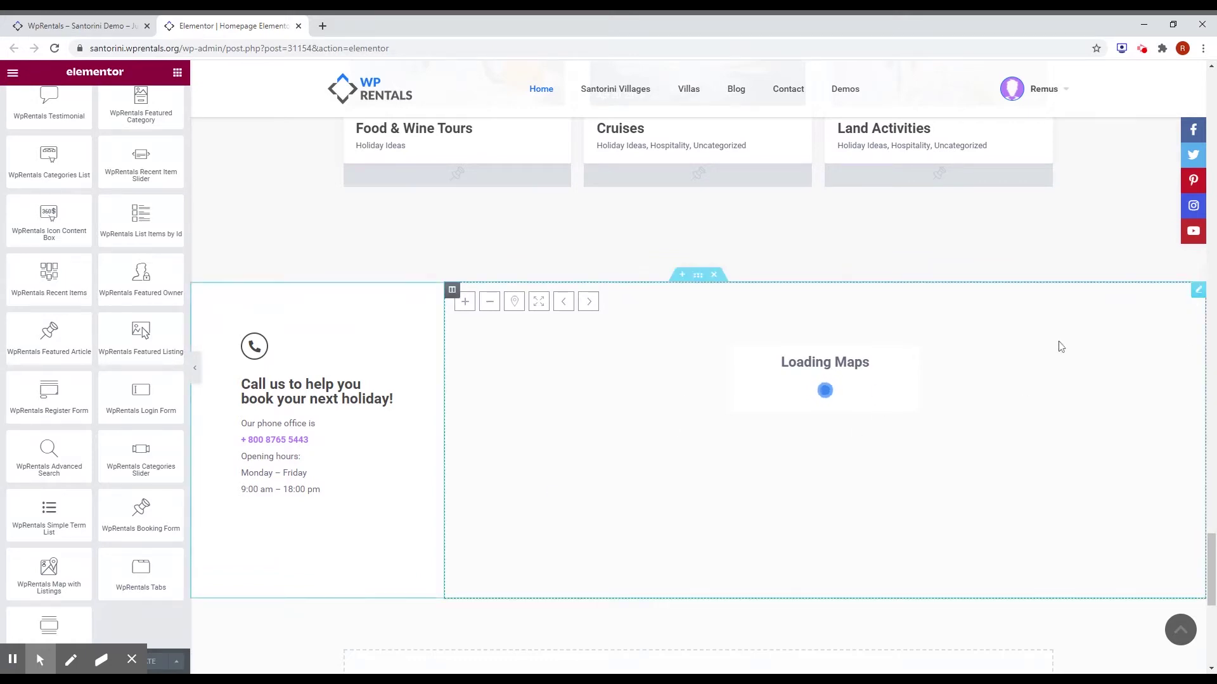
- Open the map-with-listings widget's settings panel in Elementor
click(1198, 291)
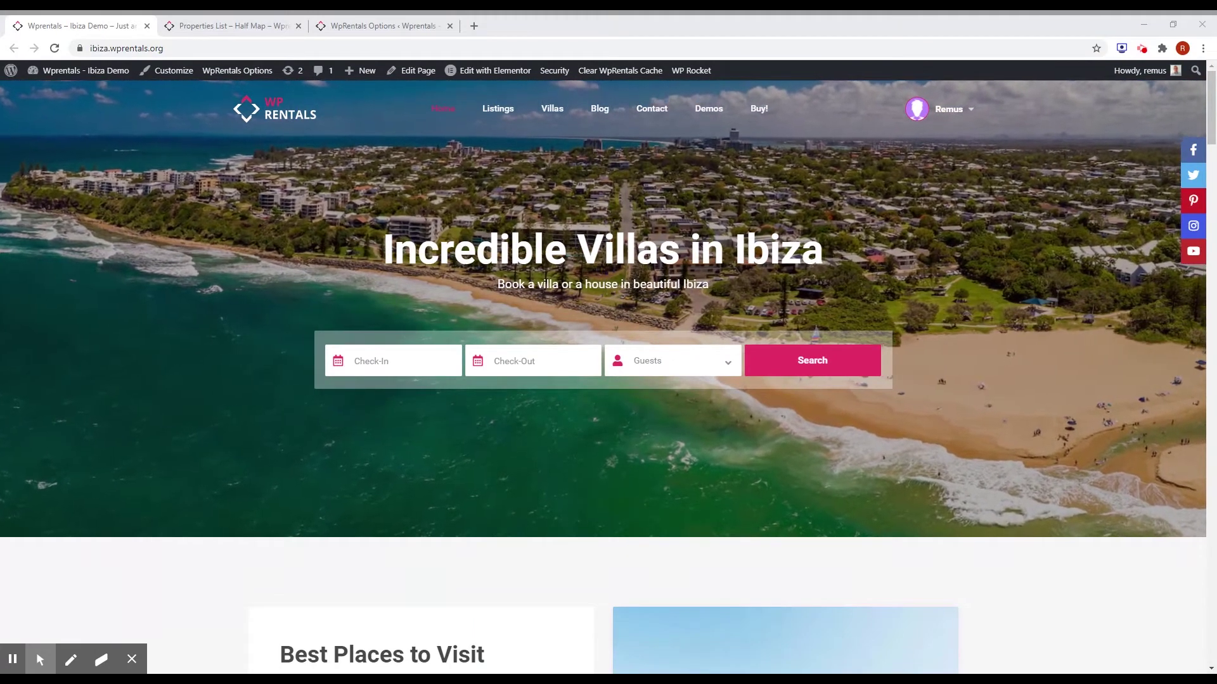
- Compare the Ibiza Properties List – Half Map page with the homepage, then view the Advanced Search Form options
click(219, 35)
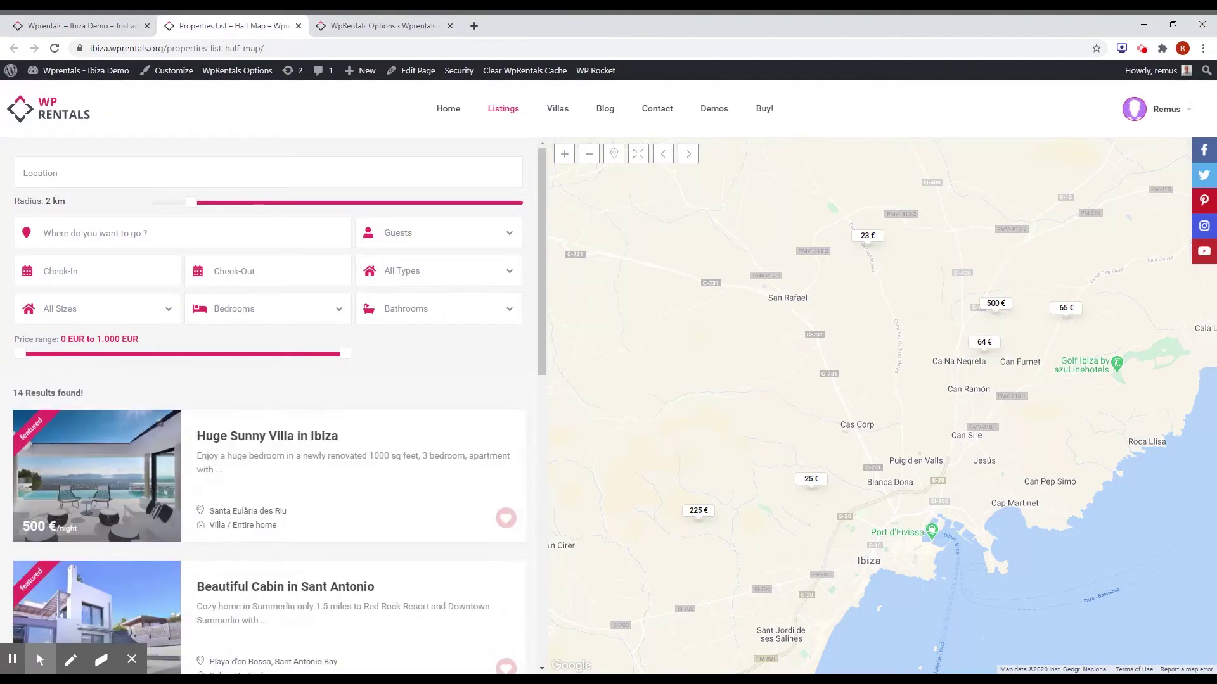
click(95, 26)
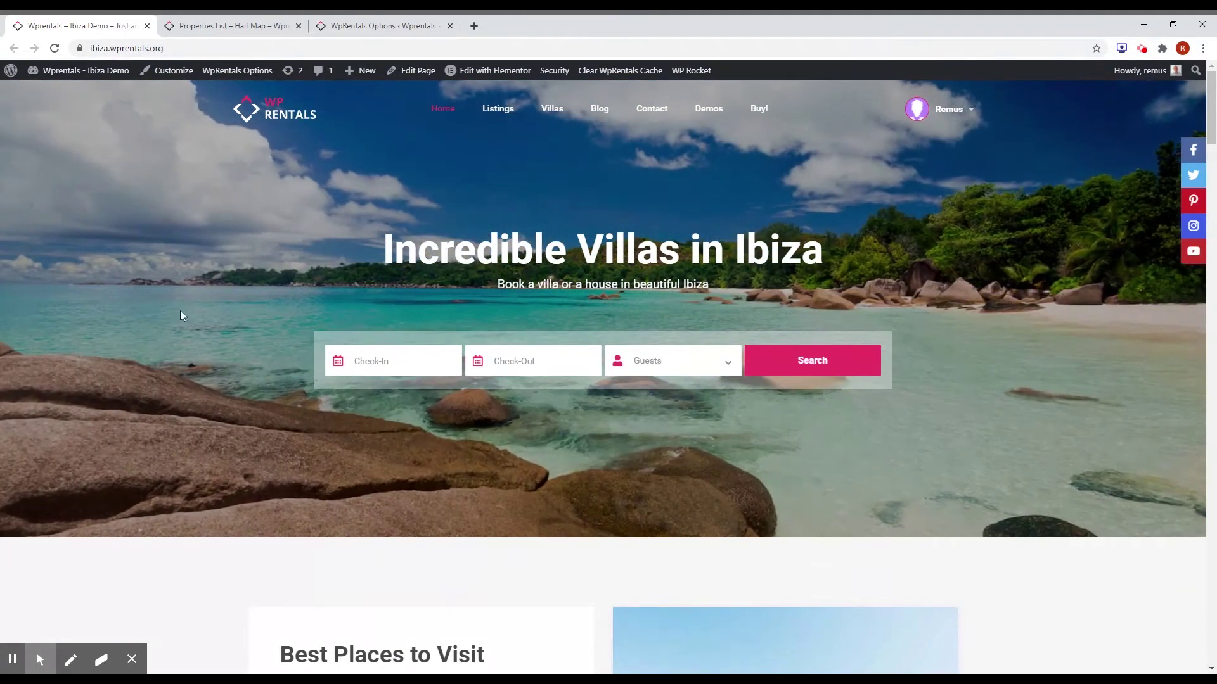
click(223, 28)
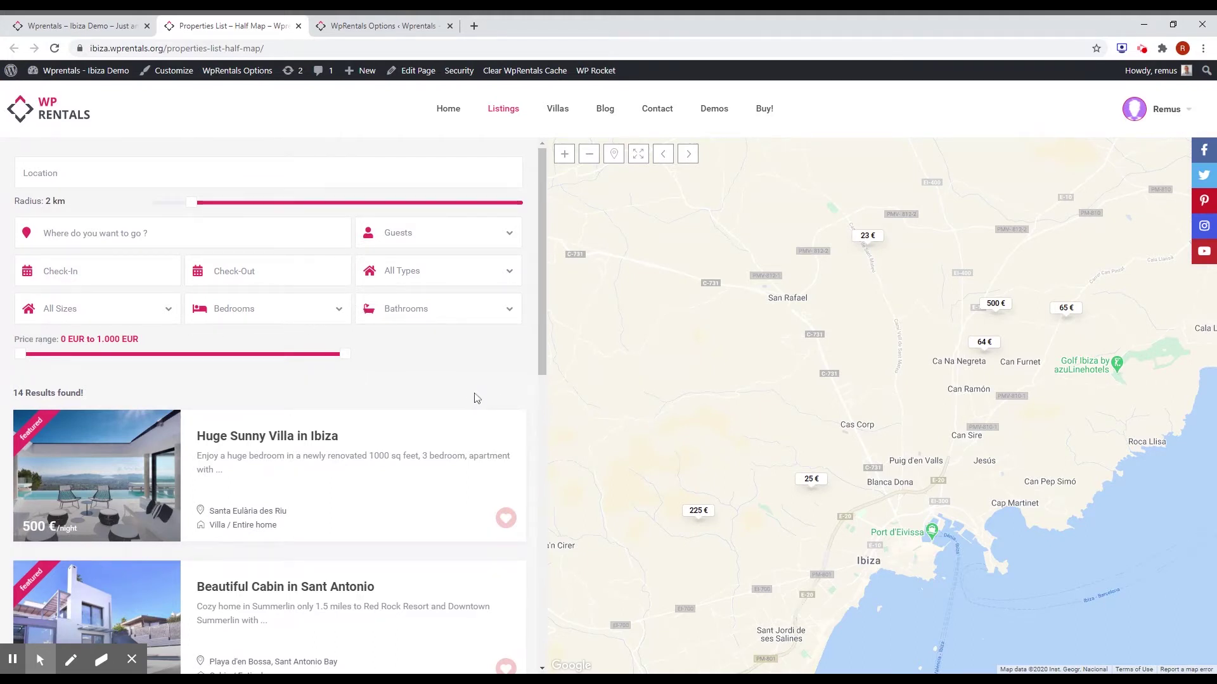
click(352, 27)
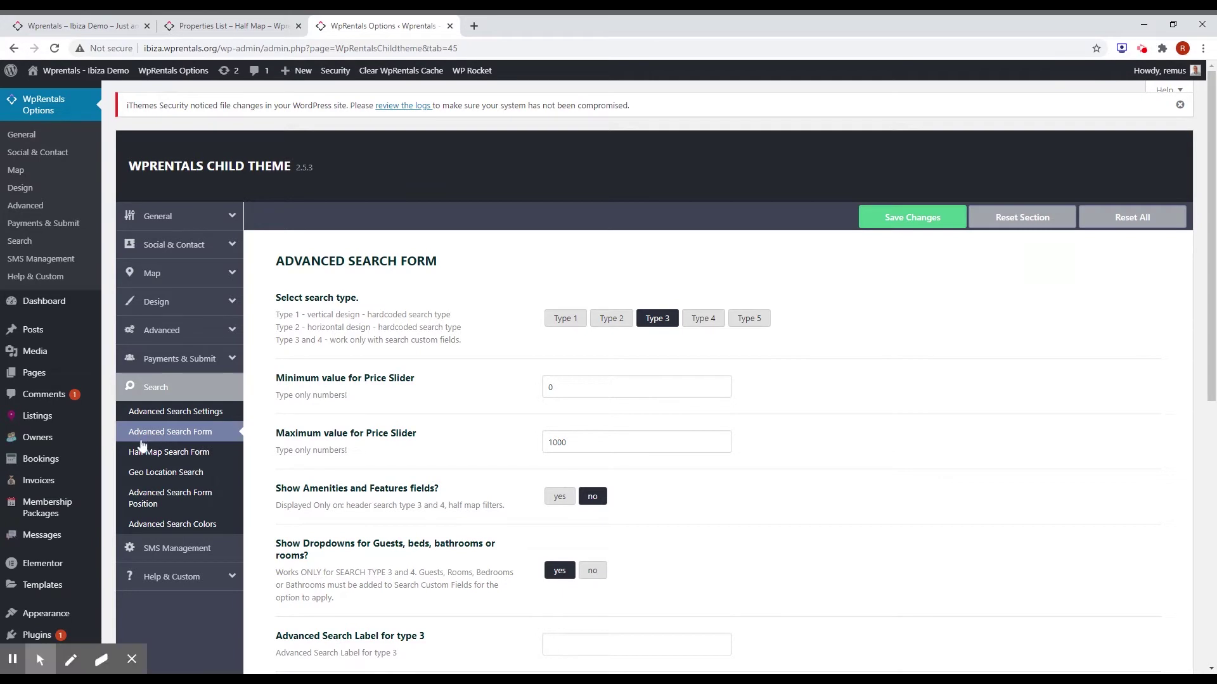
scroll(692, 433, down, 1)
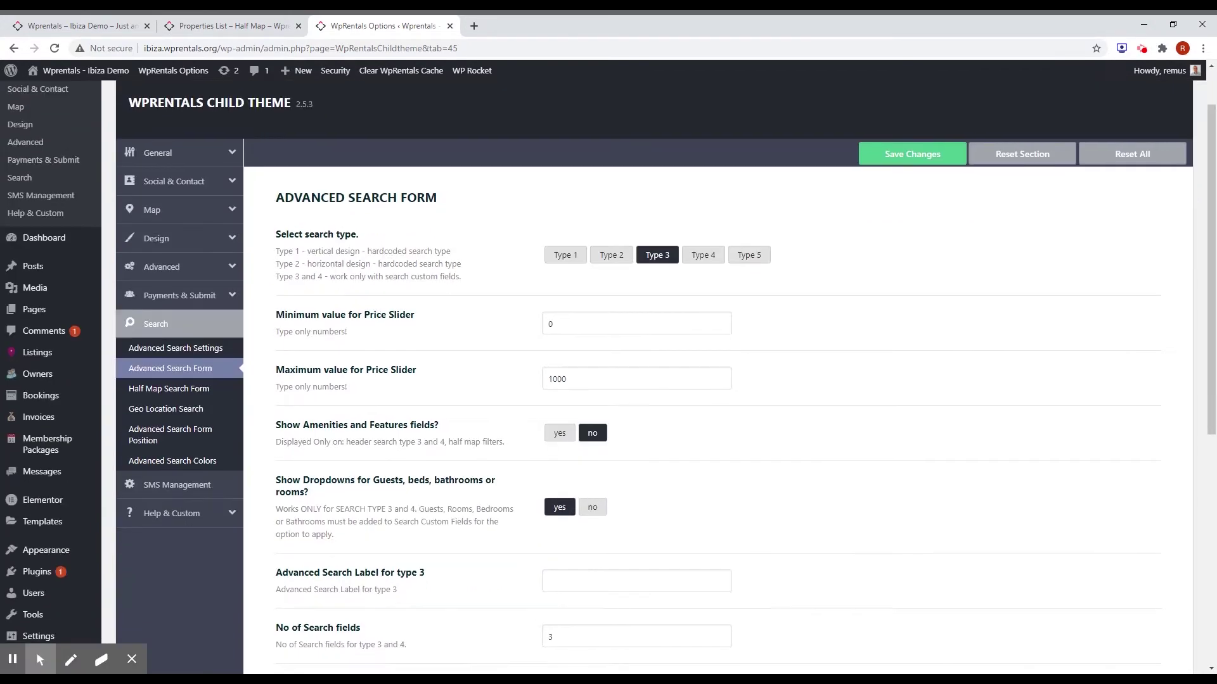
scroll(778, 316, down, 7)
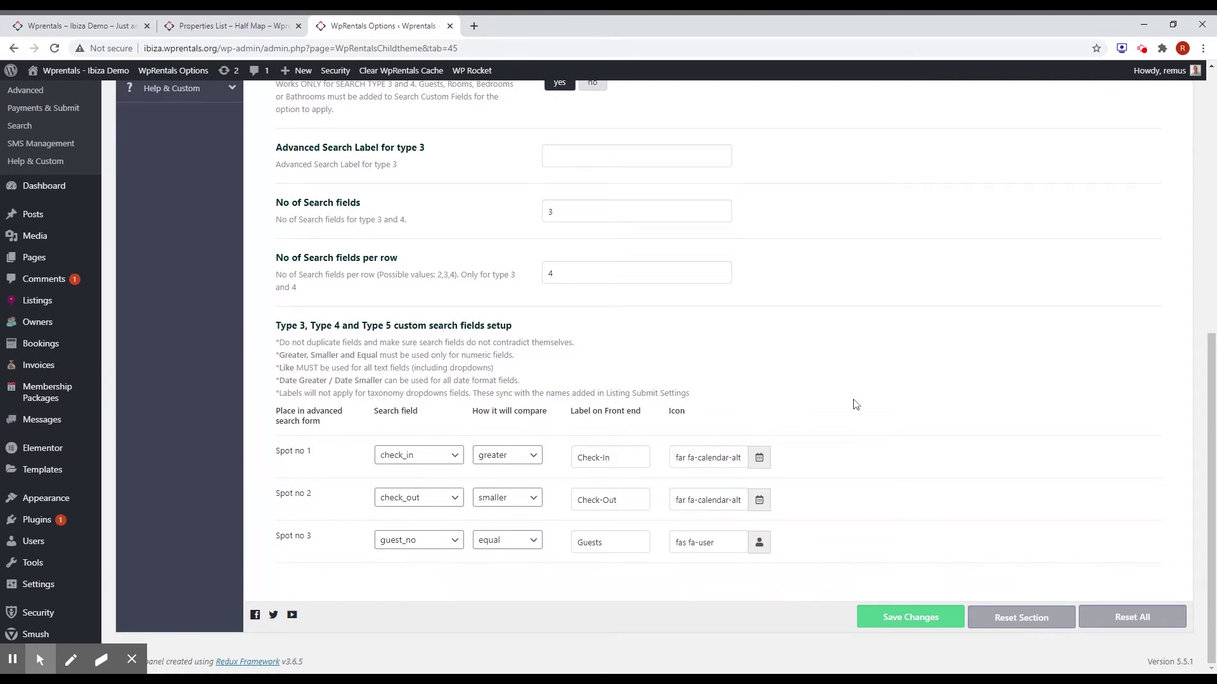
scroll(853, 402, up, 2)
scroll(754, 410, down, 2)
click(76, 25)
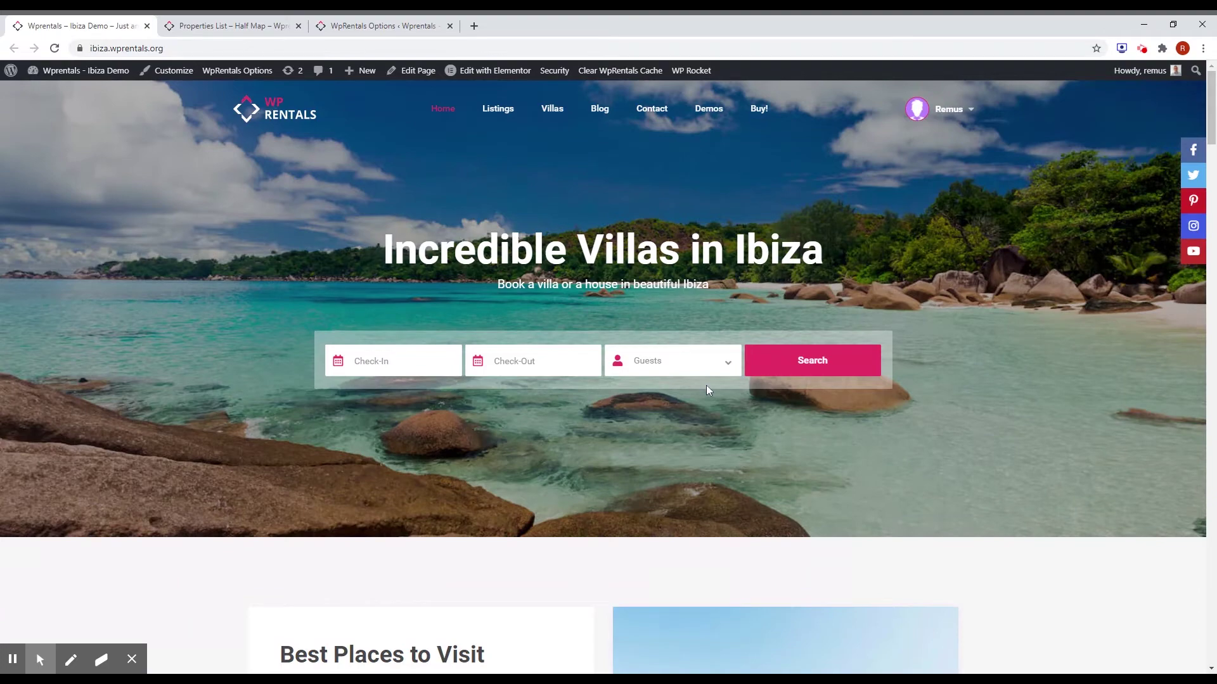
click(403, 27)
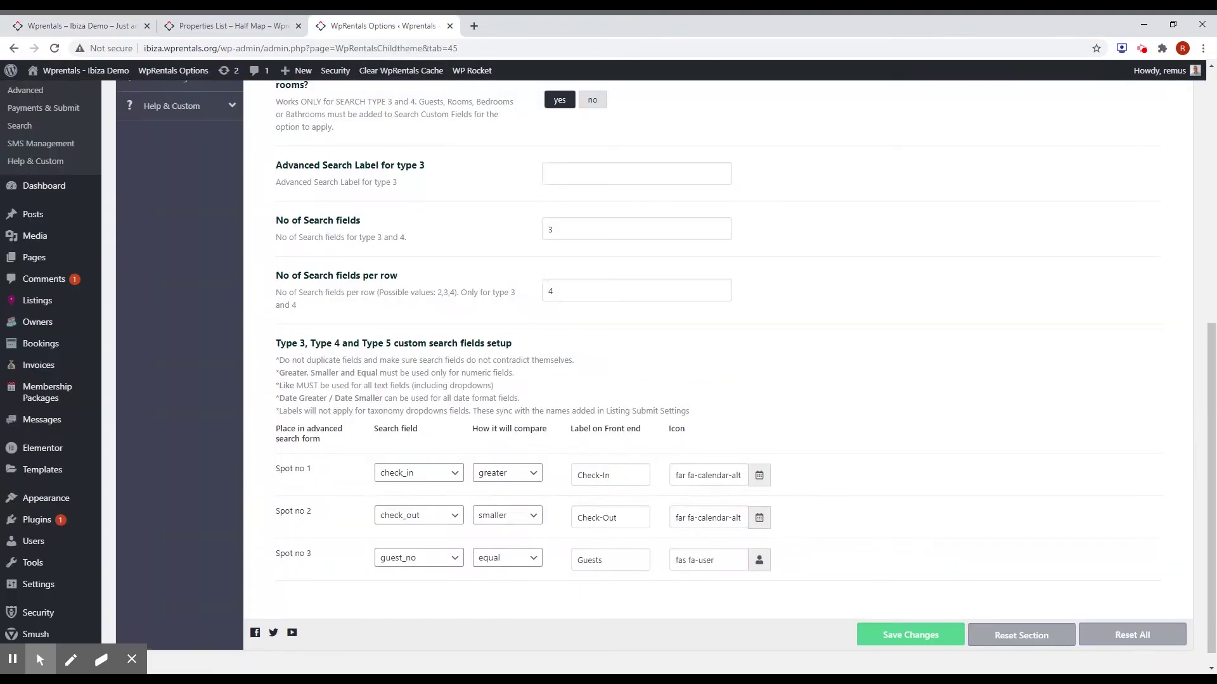
scroll(190, 266, up, 5)
- Review the nine Half Map Search Form fields, then return to the Ibiza homepage
click(197, 290)
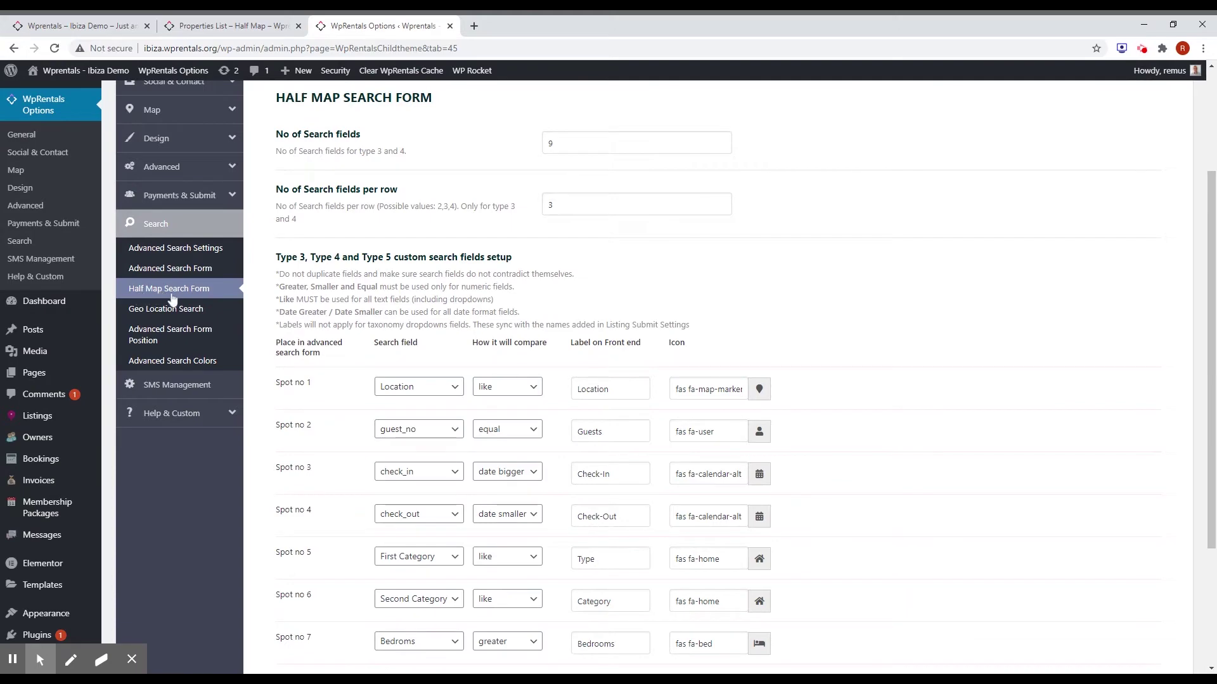
scroll(817, 279, up, 3)
scroll(817, 279, down, 5)
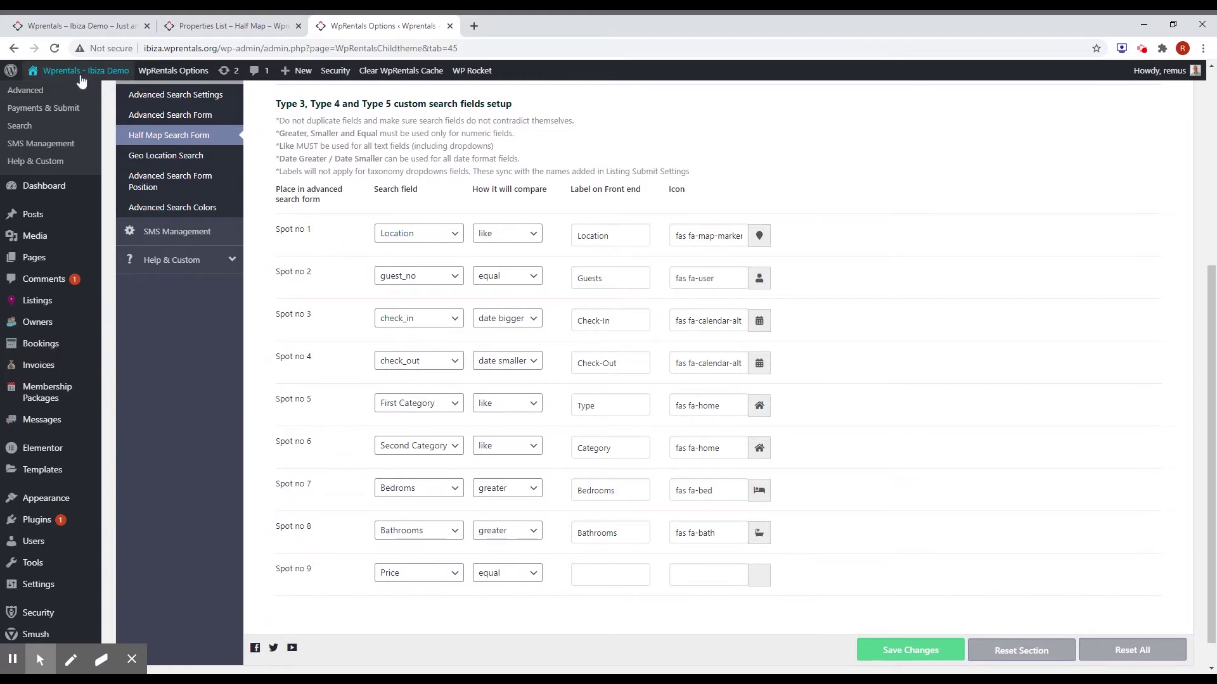
click(99, 28)
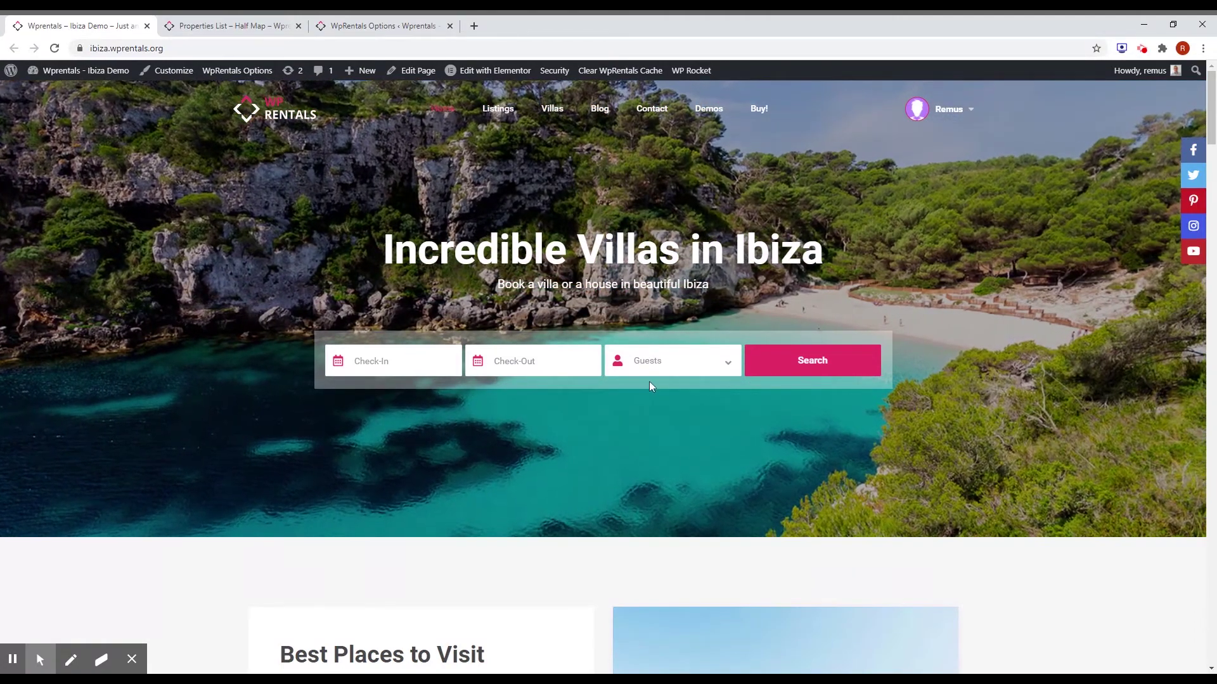
- Scroll the Ibiza homepage down to the Why Book with Ibiza Rentals tabs section
click(213, 27)
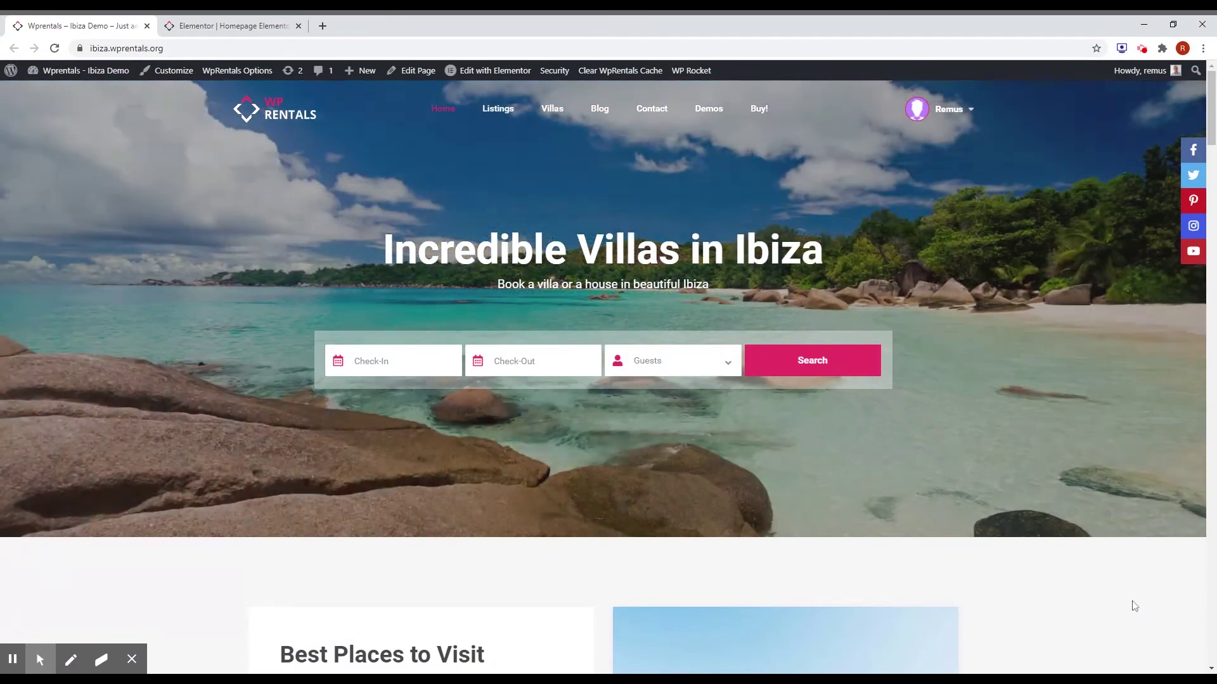
scroll(1134, 606, down, 5)
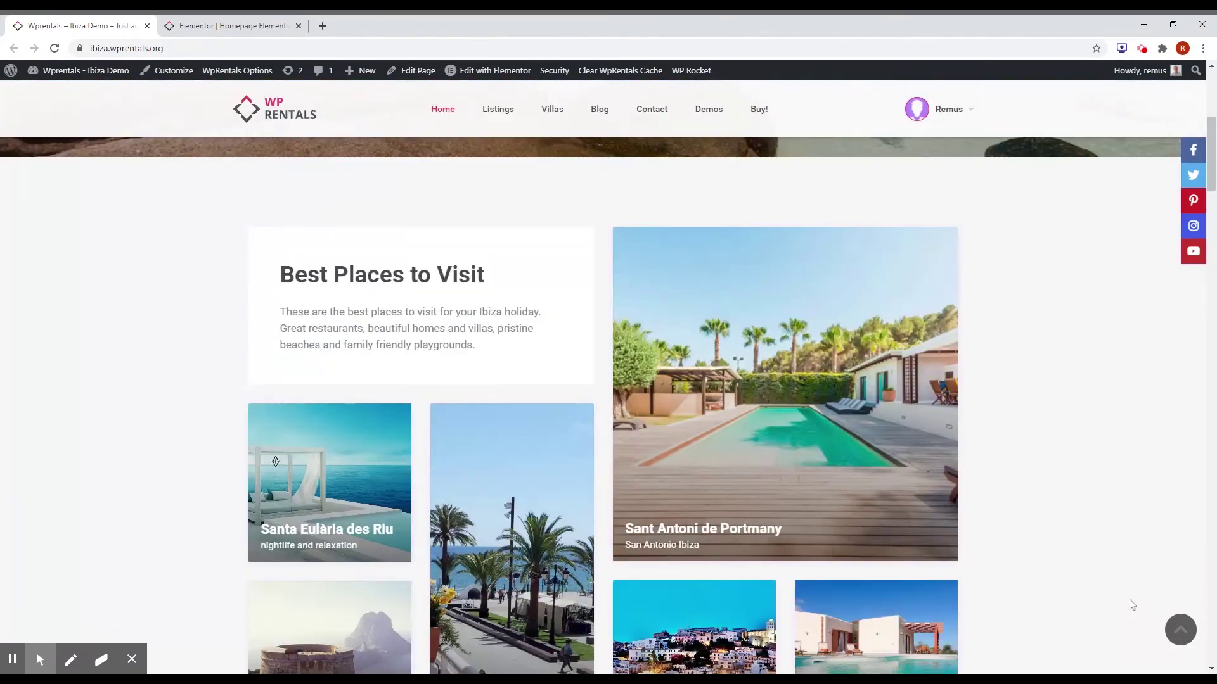
scroll(1133, 605, down, 20)
scroll(1131, 607, down, 5)
scroll(1139, 580, up, 1)
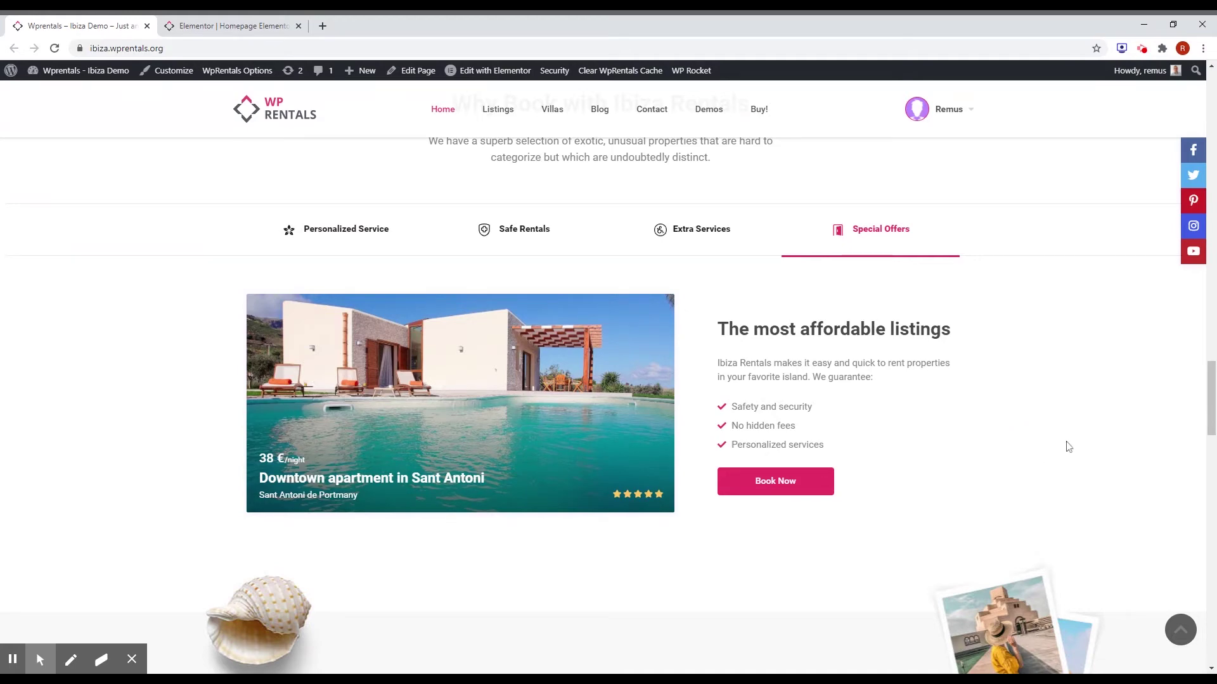
click(213, 28)
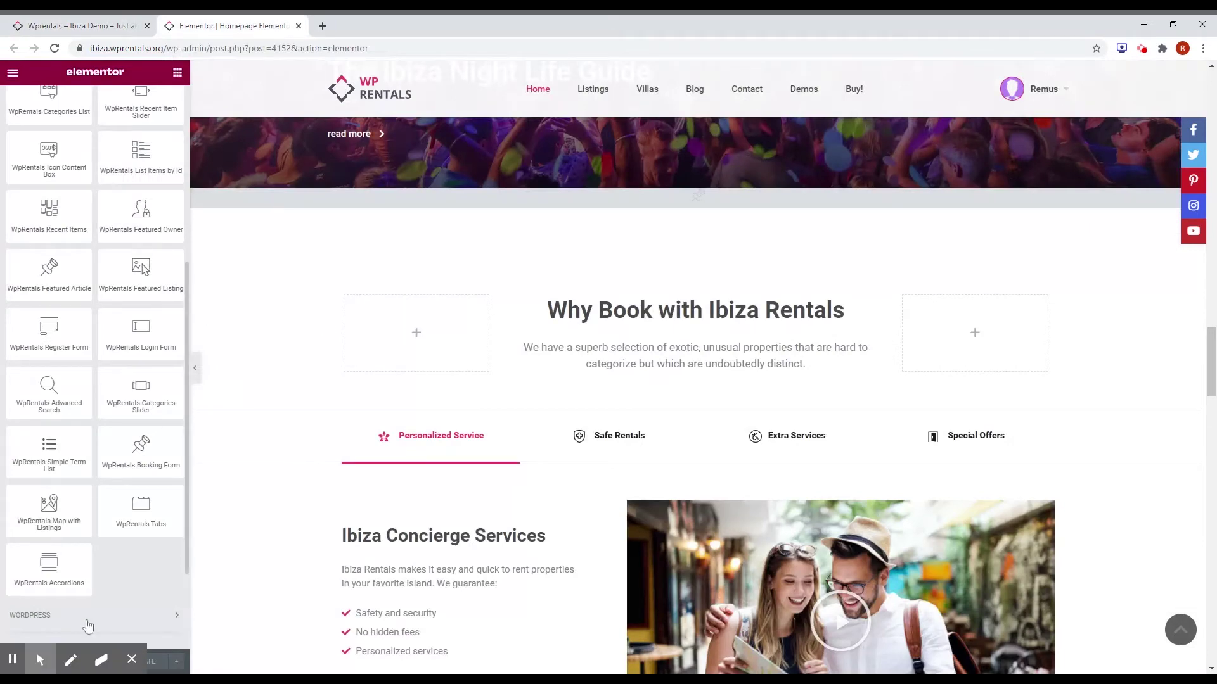
- Edit the WpRentals Tabs widget and expand its Personalized Service item into the description editor
scroll(1136, 419, down, 1)
scroll(1136, 418, down, 1)
click(1191, 291)
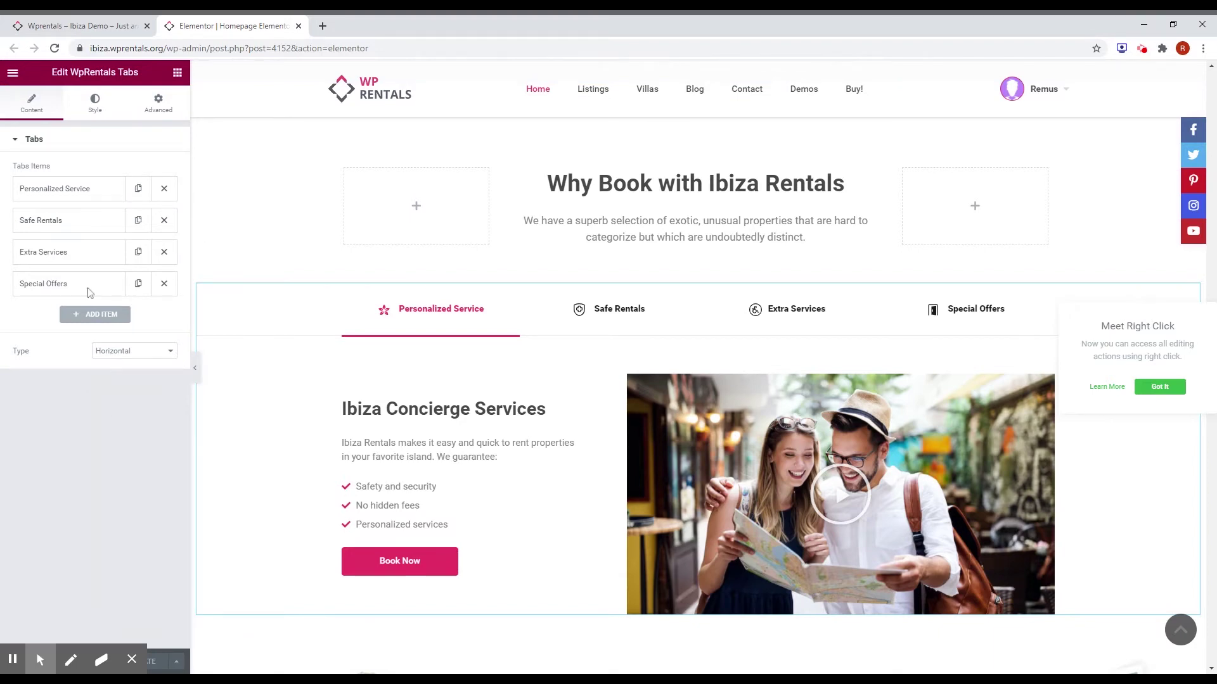
click(95, 202)
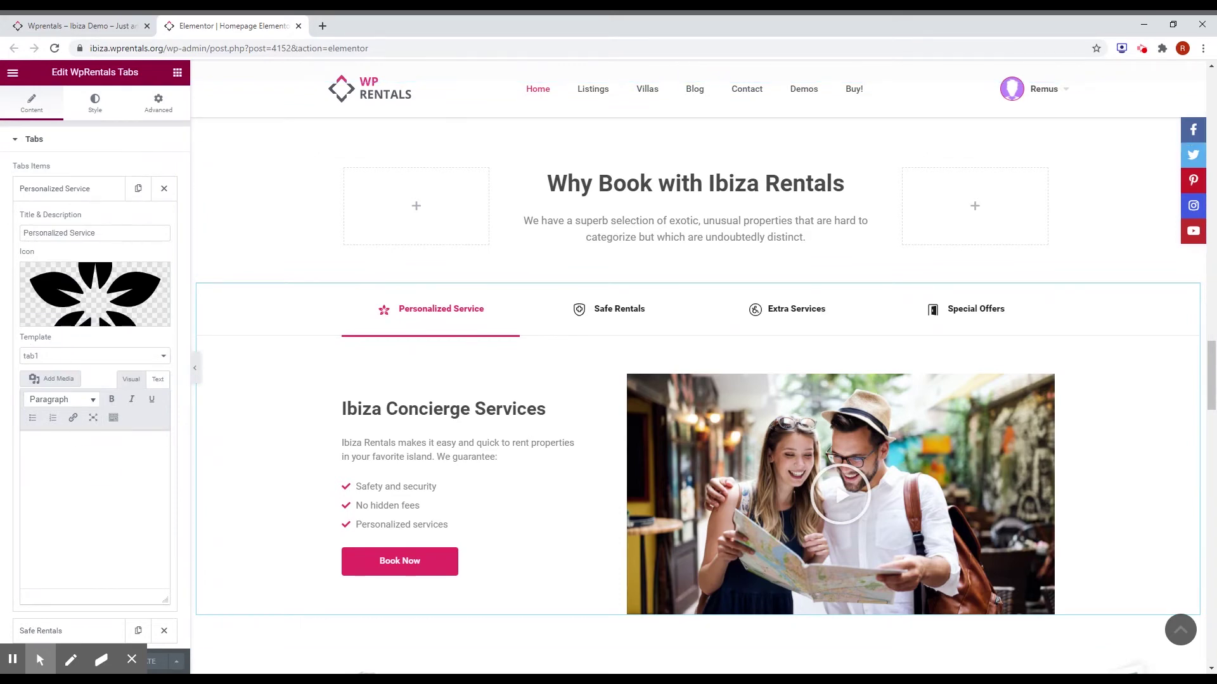
click(94, 460)
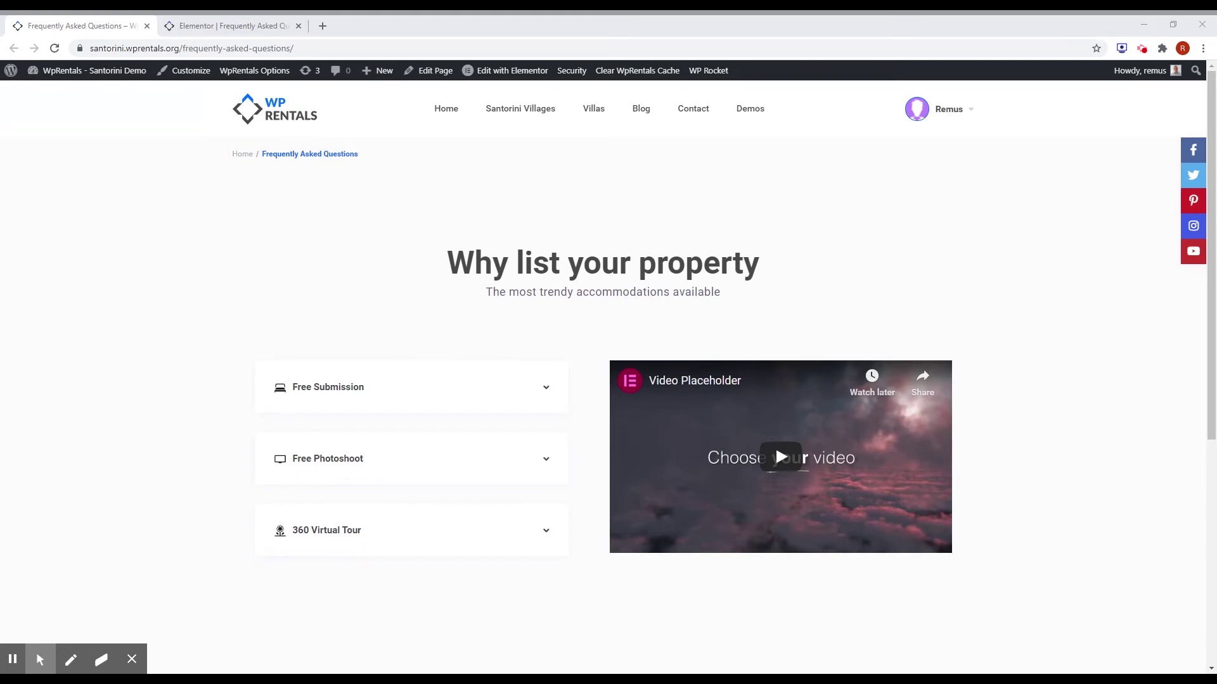
- Expand the Free Submission, Free Photoshoot and 360 Virtual Tour accordion items
triple_click(535, 399)
click(549, 502)
scroll(557, 498, down, 3)
click(546, 436)
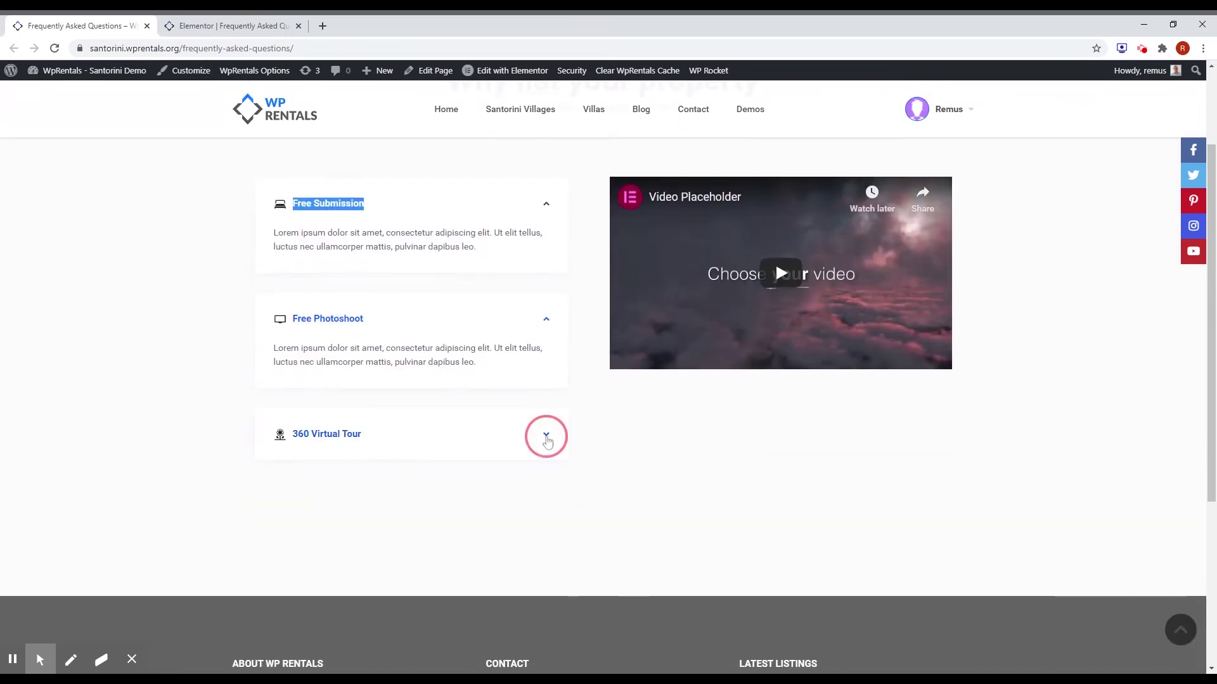
click(657, 486)
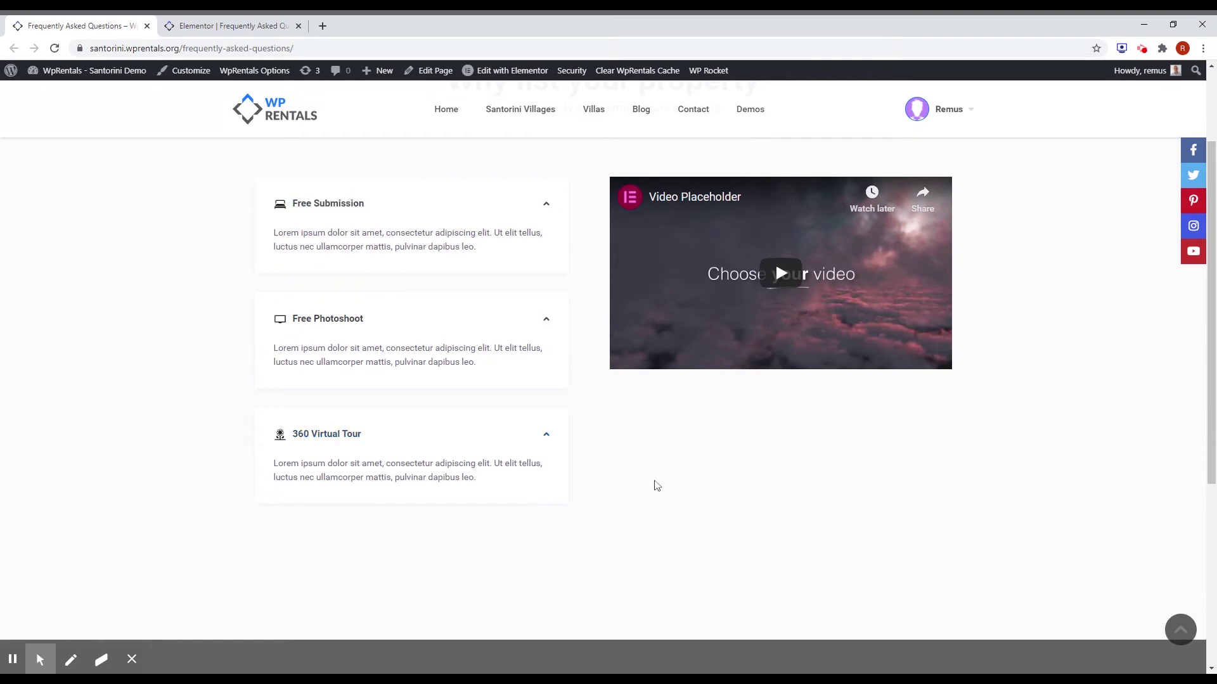
- In the FAQ page's Elementor editor, browse the widgets panel to find WpRentals Accordions
click(231, 25)
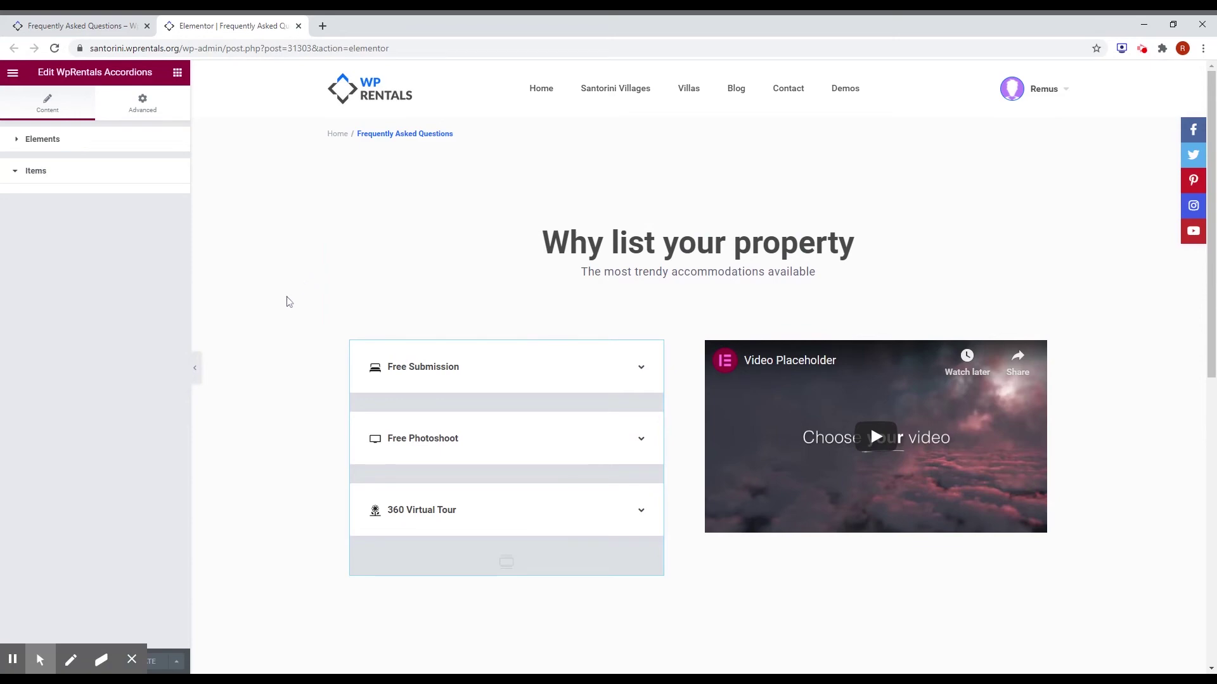
click(310, 382)
scroll(158, 485, down, 15)
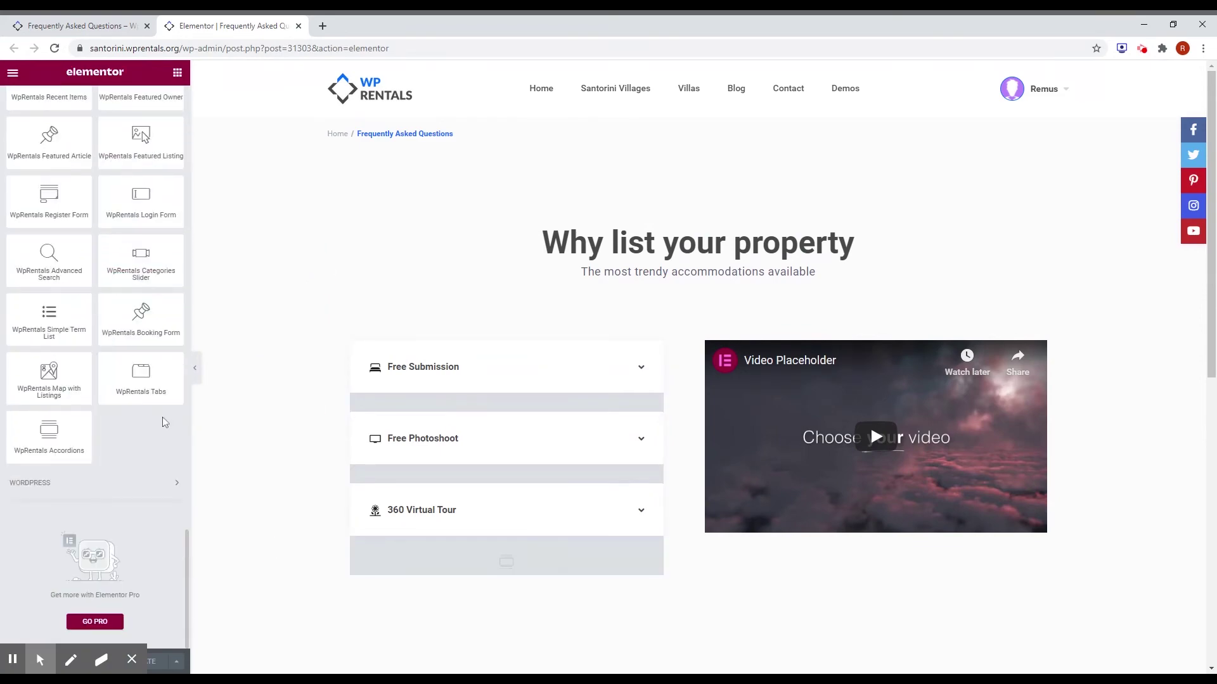
scroll(164, 422, up, 1)
scroll(155, 425, down, 1)
scroll(88, 451, up, 6)
- Open the accordion block's settings and expand its Free Submission item
click(657, 350)
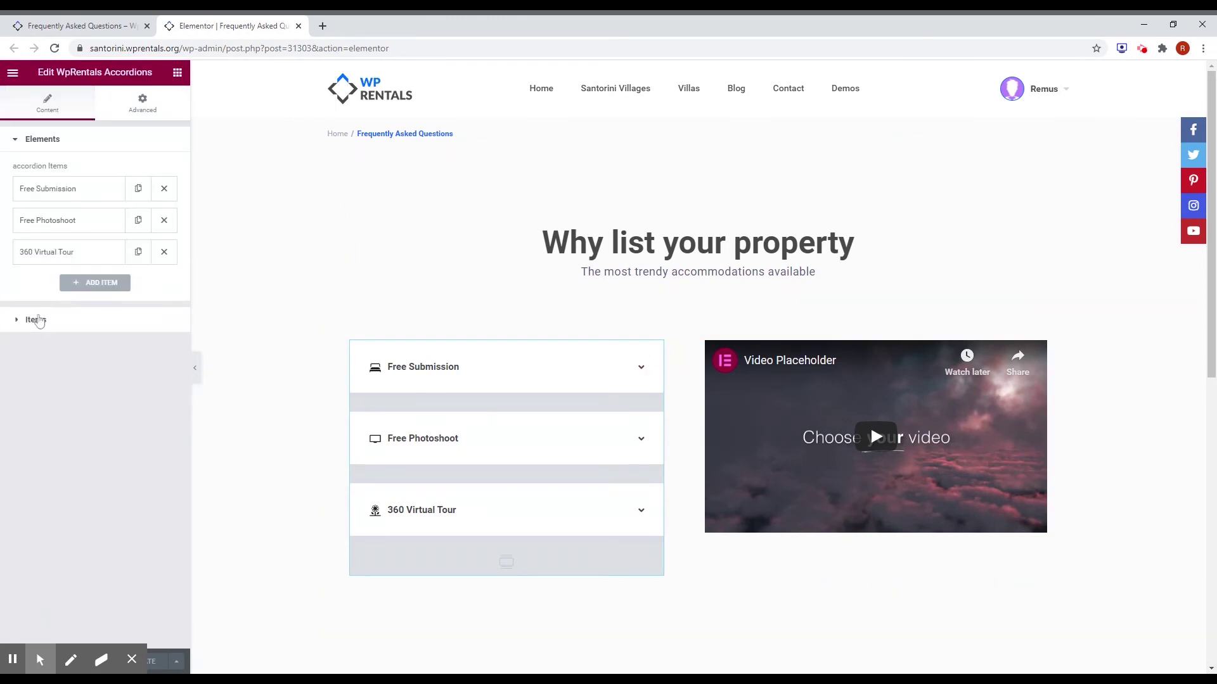
click(89, 187)
mouse_move(80, 296)
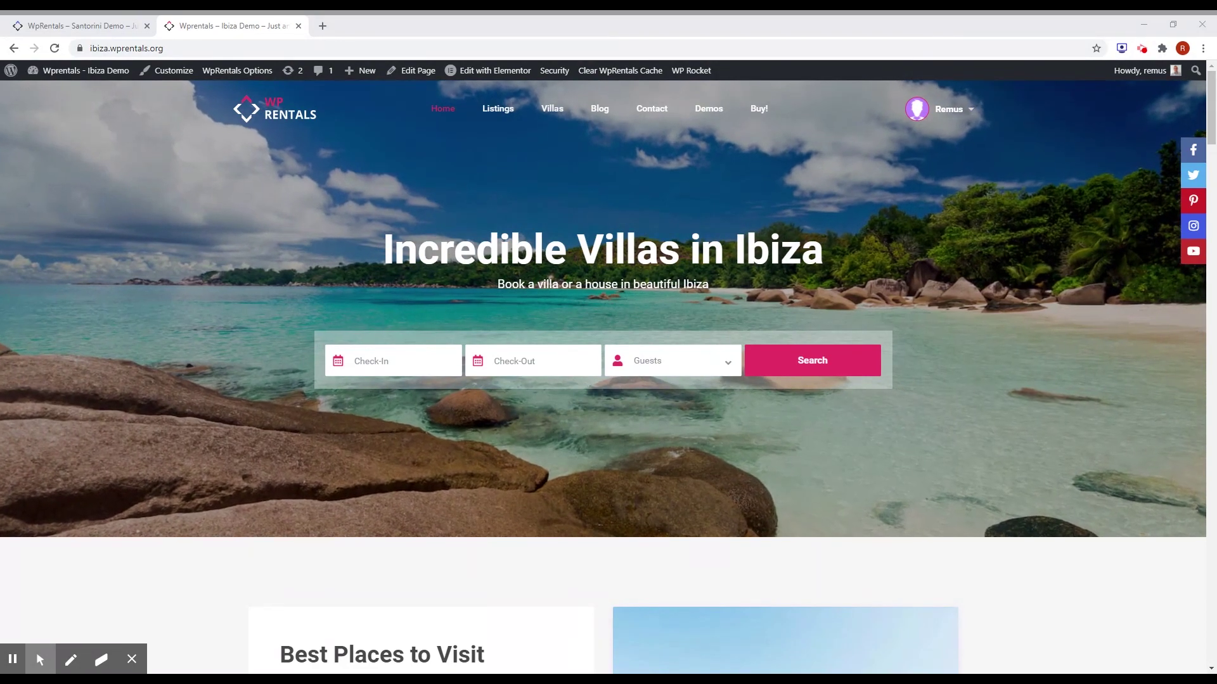
- Switch to the Santorini homepage and scroll up to The Unforgettable Santorini Island section
click(114, 20)
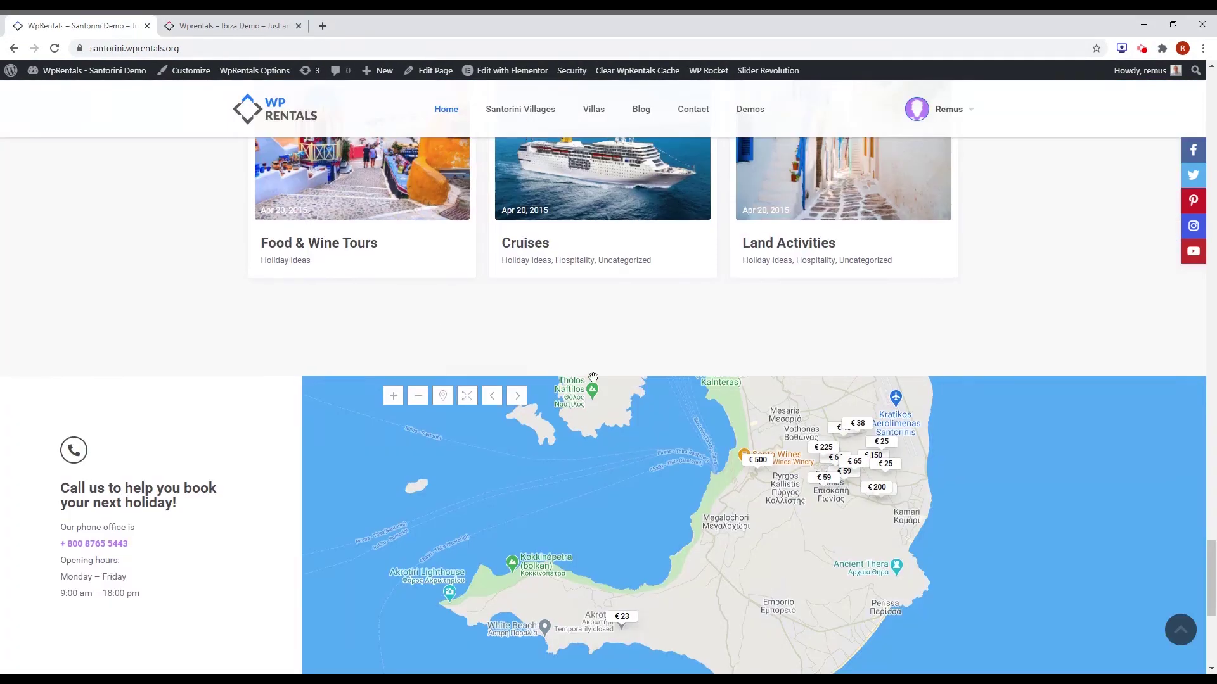
scroll(595, 376, up, 5)
scroll(598, 385, up, 4)
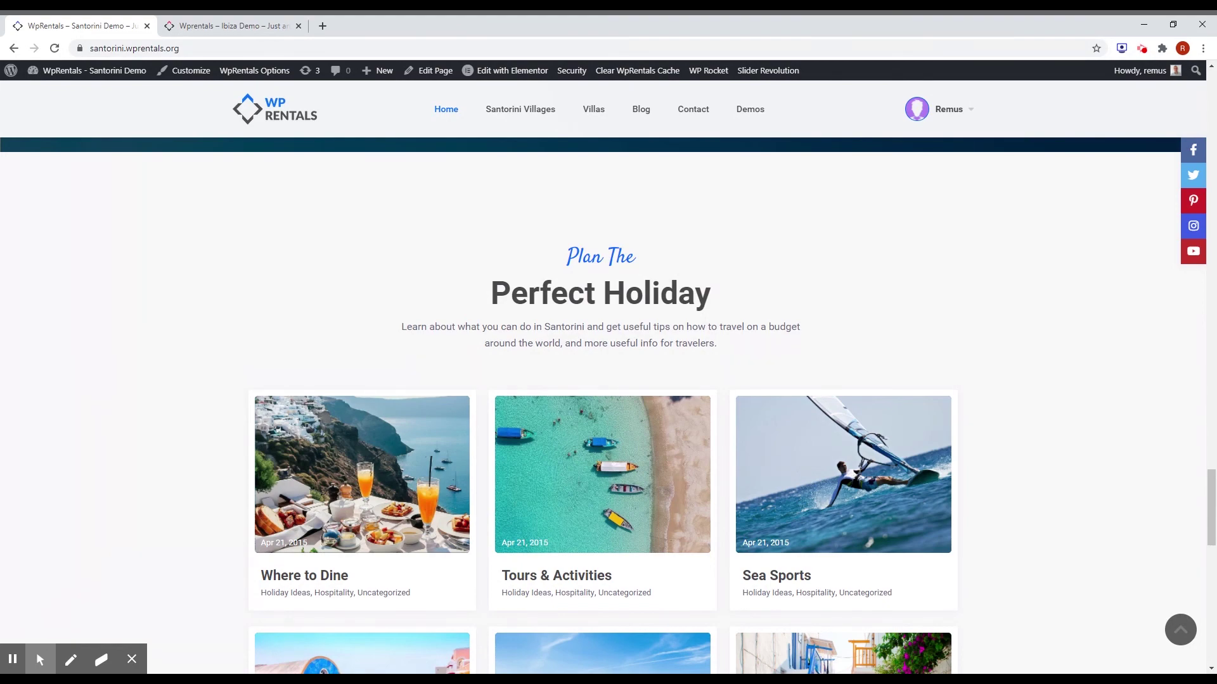
scroll(892, 493, up, 9)
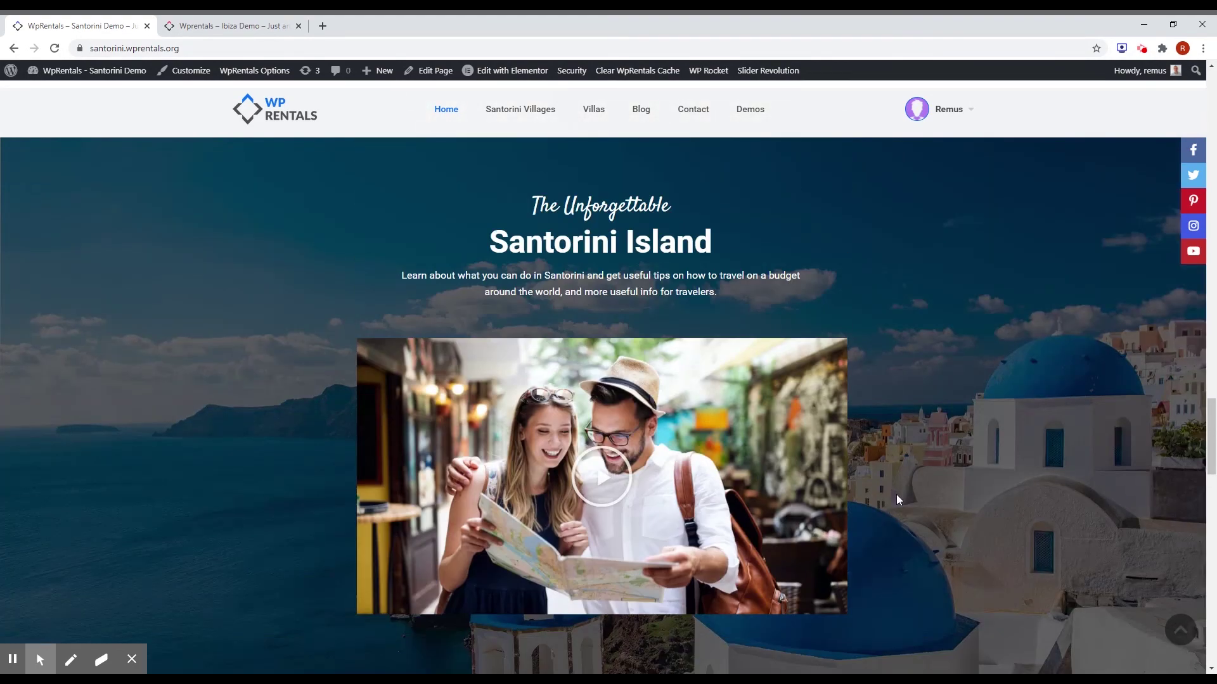